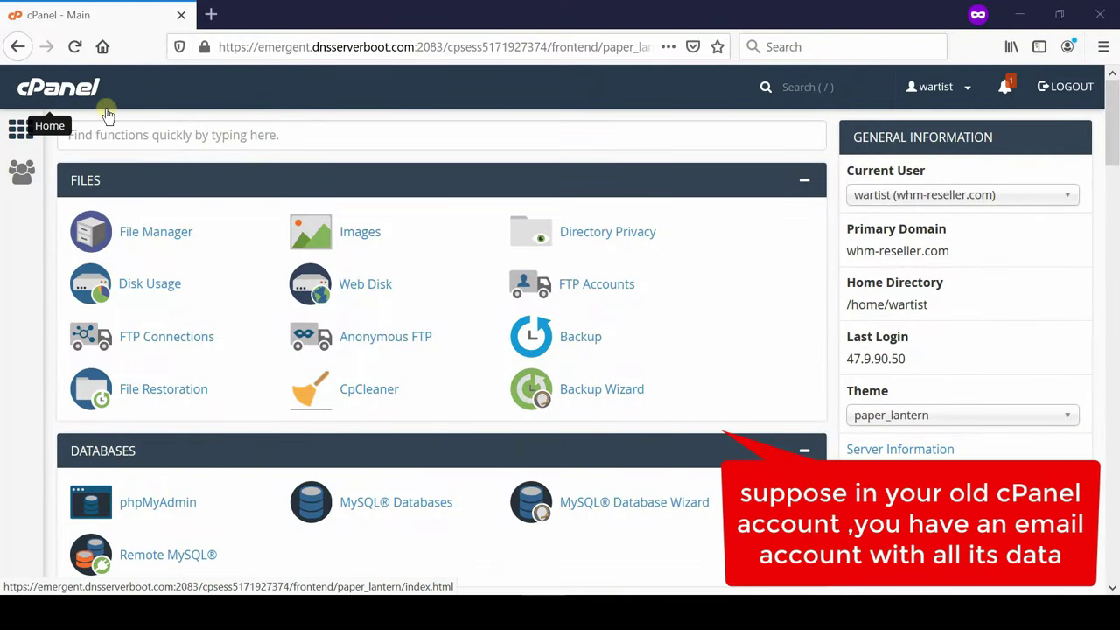
- Open the old account's existing mailbox in Roundcube Webmail from the Email Accounts page
{"action": "scroll", "coordinate": [1095, 583], "scroll_direction": "down", "scroll_amount": 7}
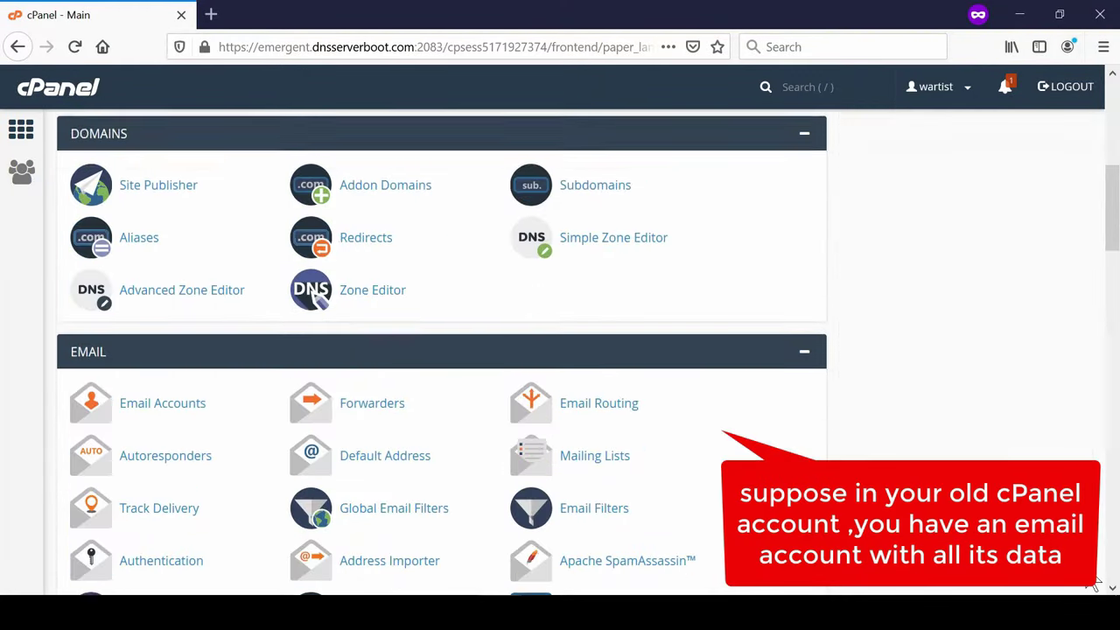
{"action": "scroll", "coordinate": [1095, 583], "scroll_direction": "down", "scroll_amount": 3}
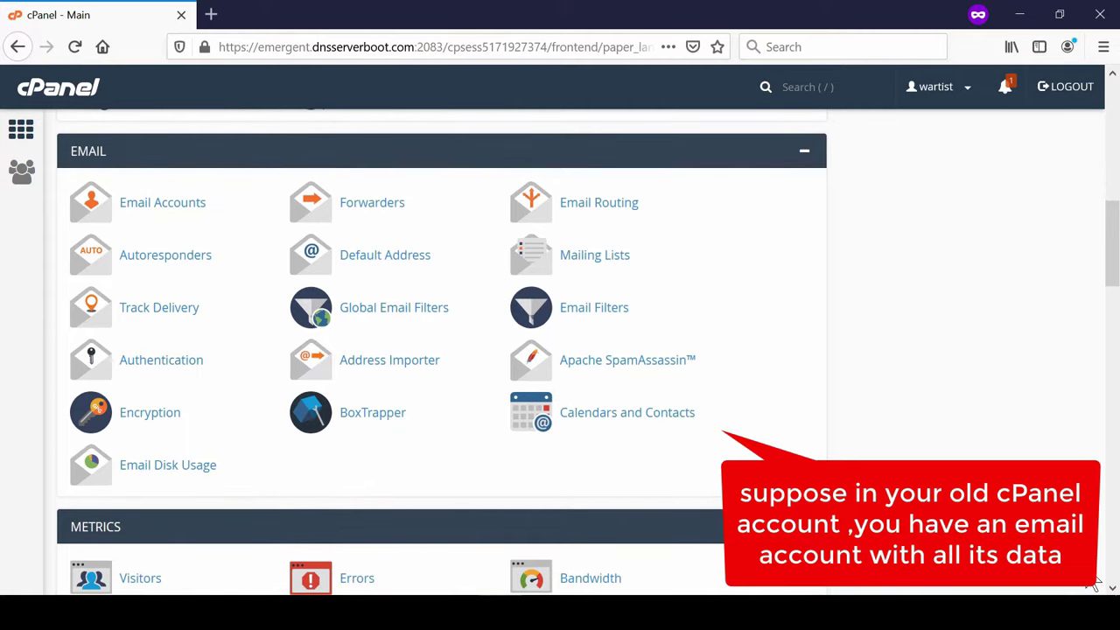
{"action": "left_click", "coordinate": [156, 202]}
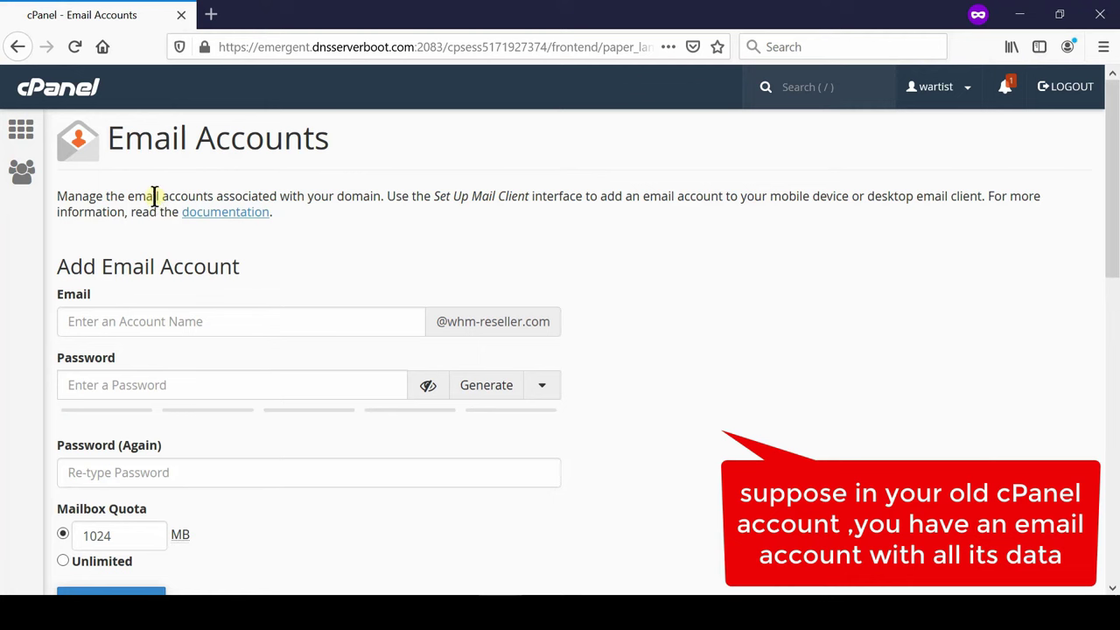
{"action": "middle_click", "coordinate": [1080, 546]}
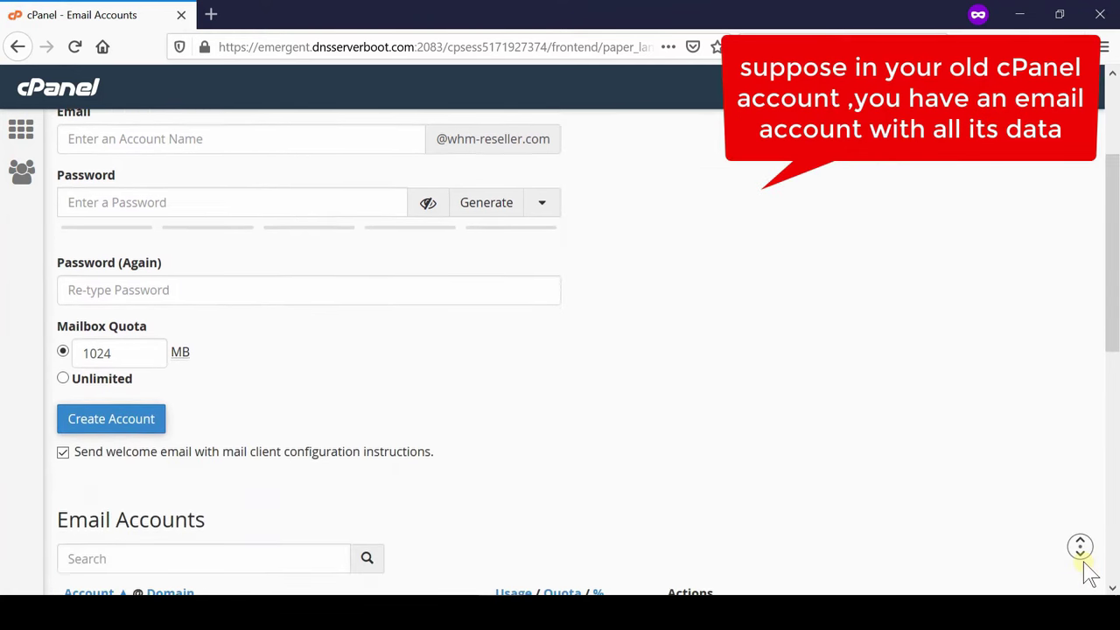
{"action": "left_click", "coordinate": [1088, 572]}
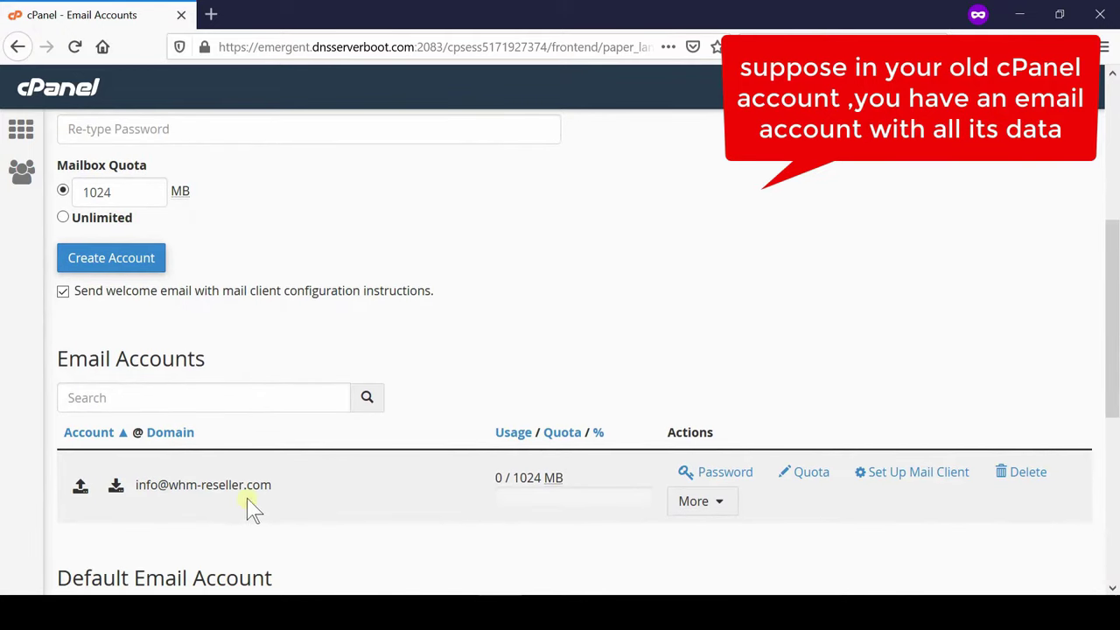
{"action": "left_click", "coordinate": [704, 505]}
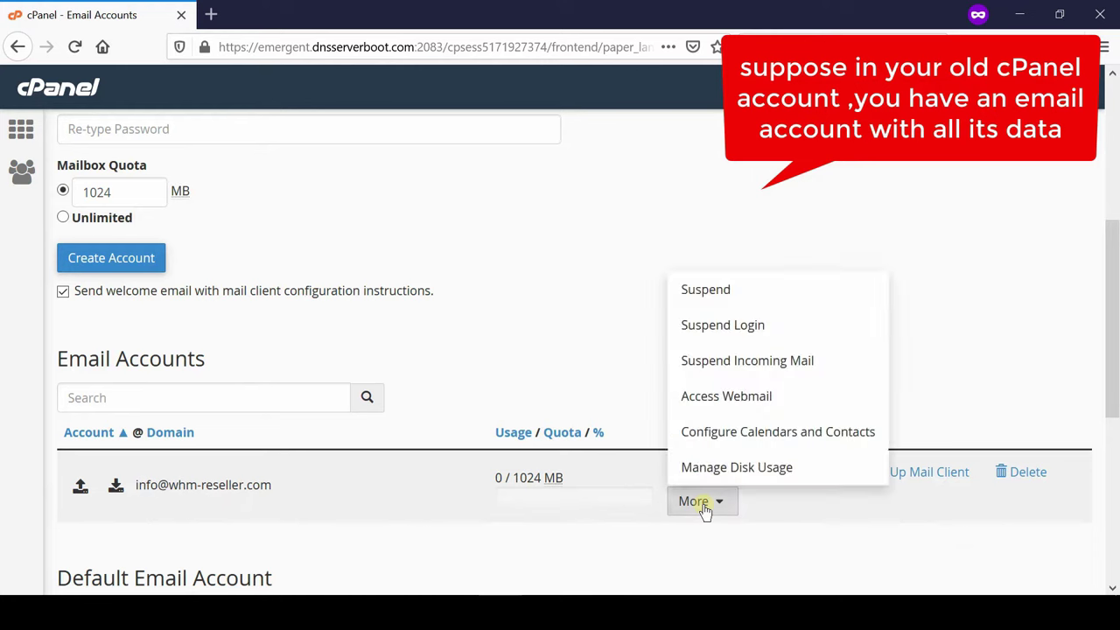
{"action": "left_click", "coordinate": [726, 399]}
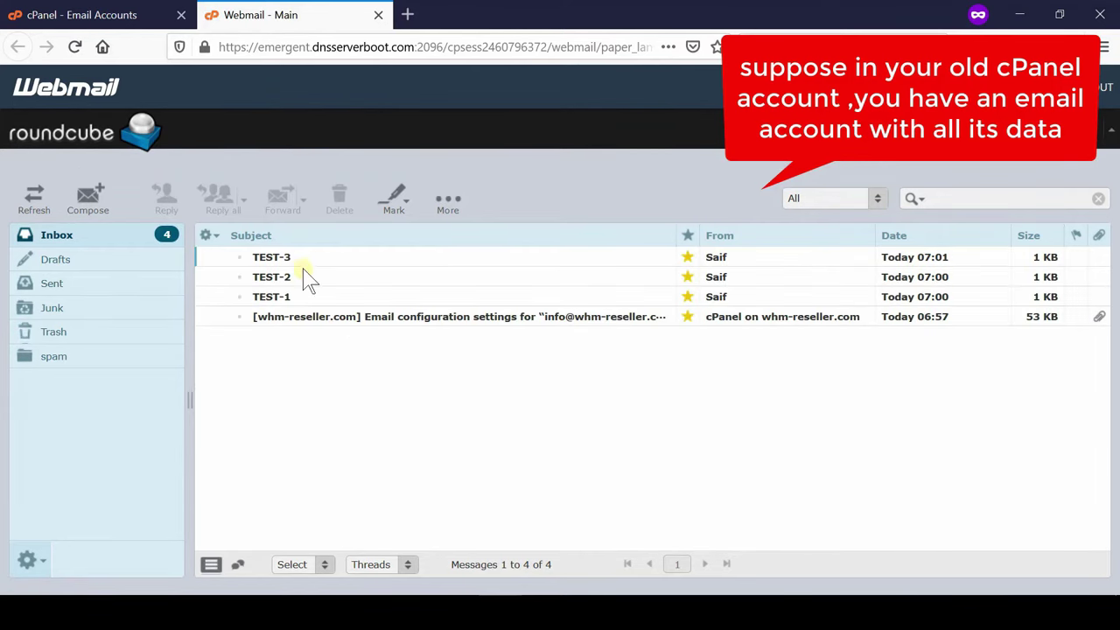
- After confirming TEST-1 to TEST-3 in the inbox, switch back to the cPanel tab
{"action": "left_click", "coordinate": [87, 12]}
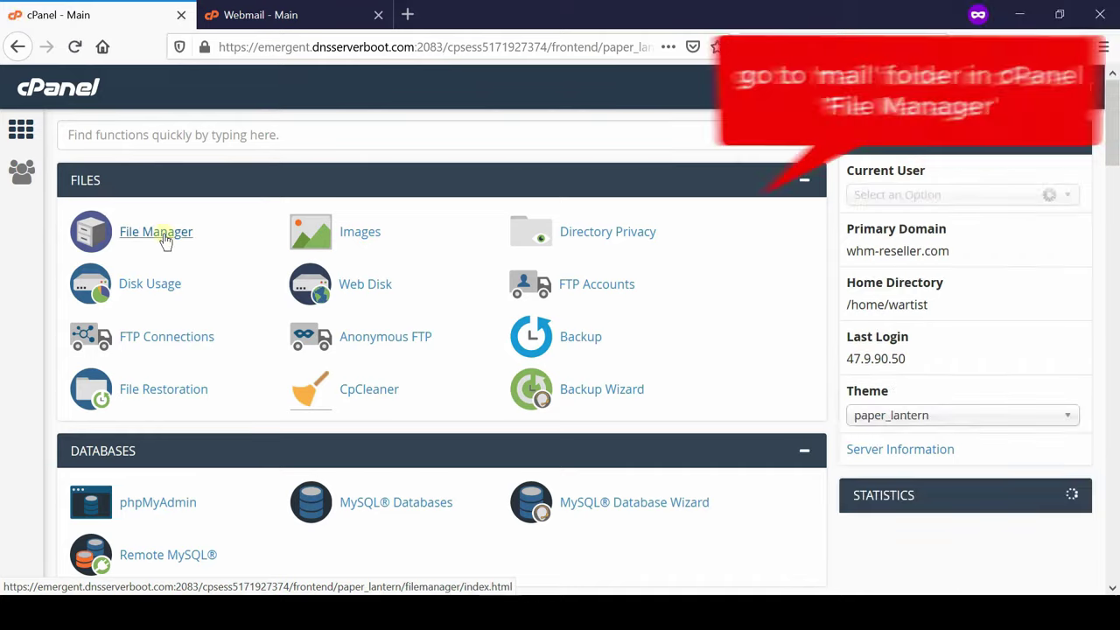
- Open File Manager and go into the mail folder under /home/wartist
{"action": "left_click", "coordinate": [158, 233]}
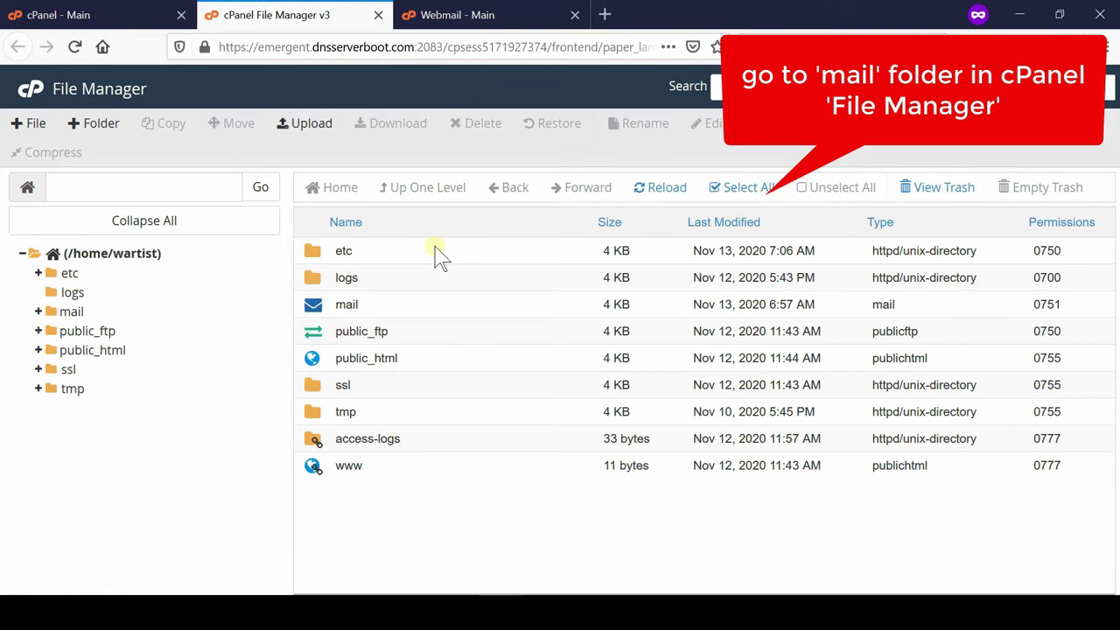
{"action": "left_click", "coordinate": [312, 307]}
{"action": "double_click", "coordinate": [408, 306]}
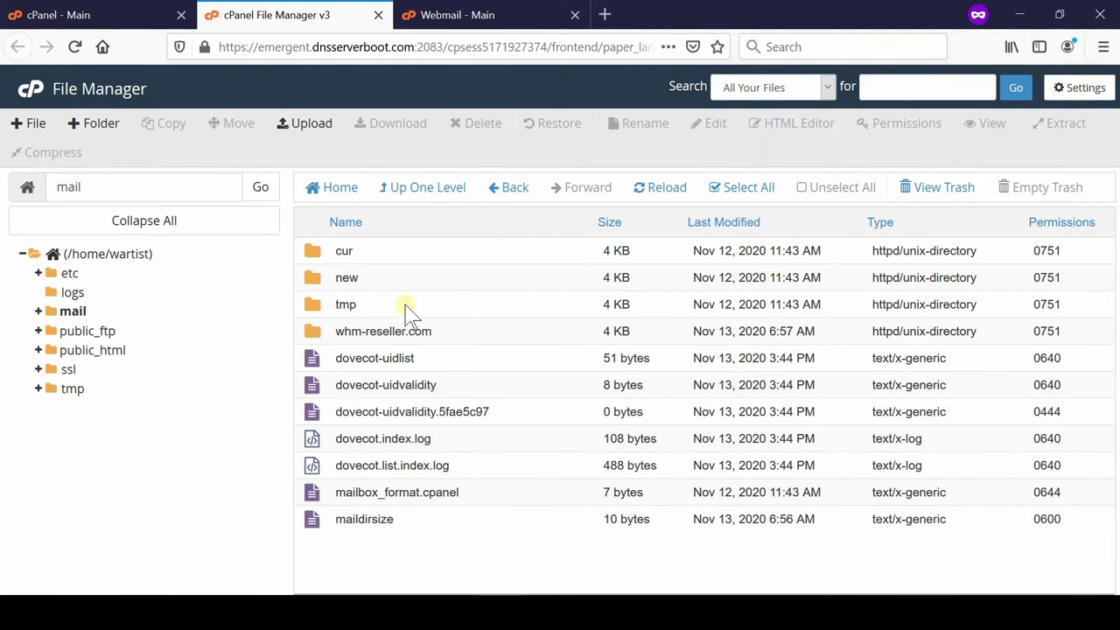
- Compress everything in the mail folder into a Zip archive named cur.zip
{"action": "left_click", "coordinate": [731, 189]}
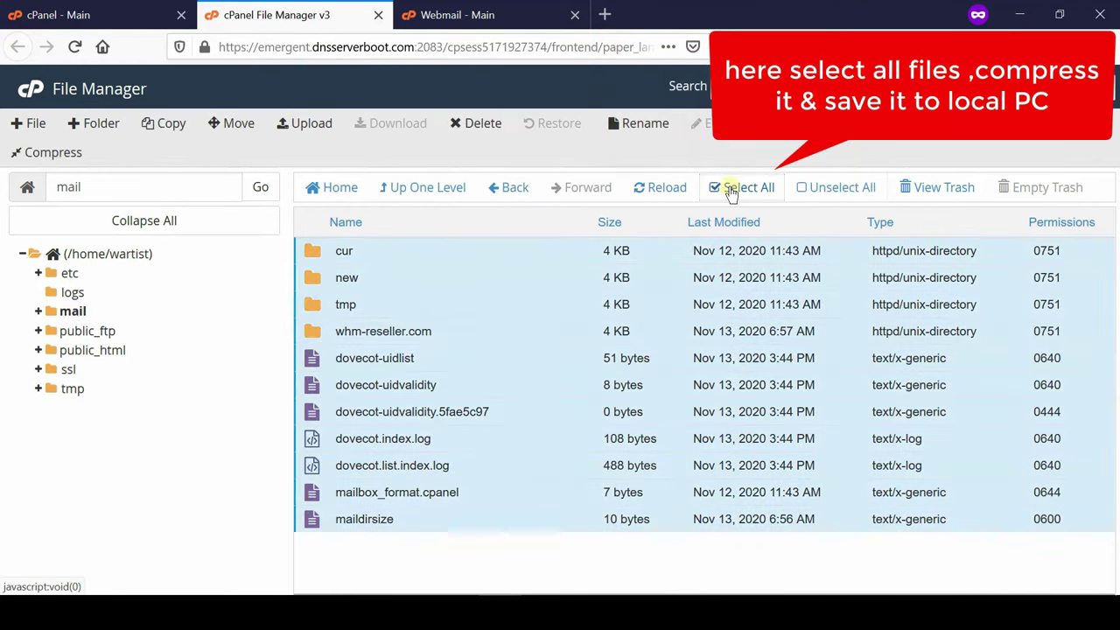
{"action": "right_click", "coordinate": [568, 278]}
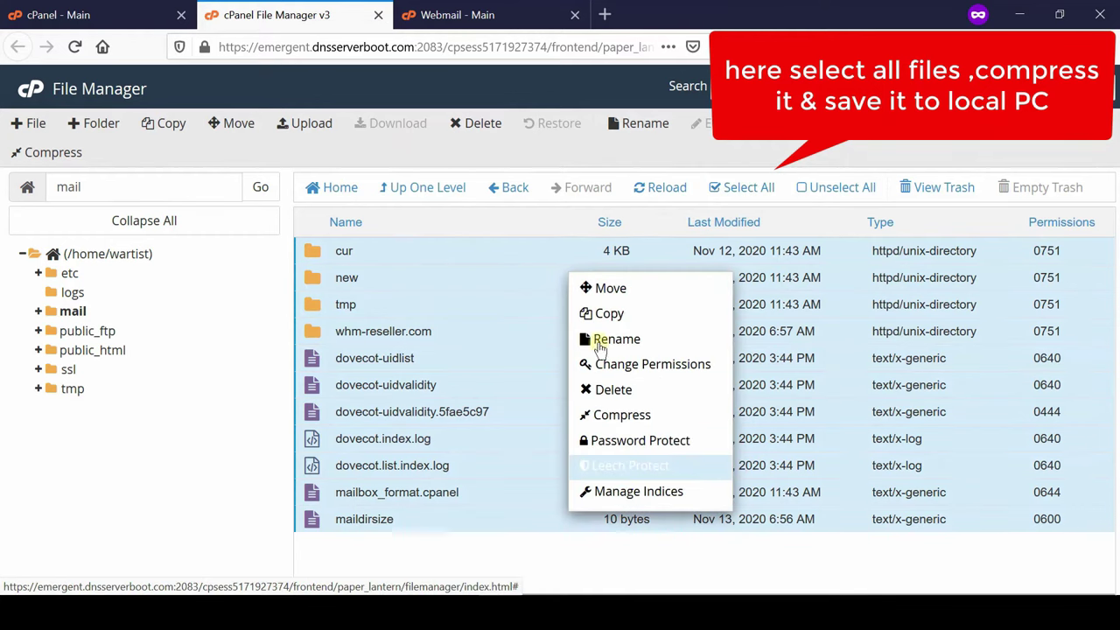
{"action": "left_click", "coordinate": [630, 415]}
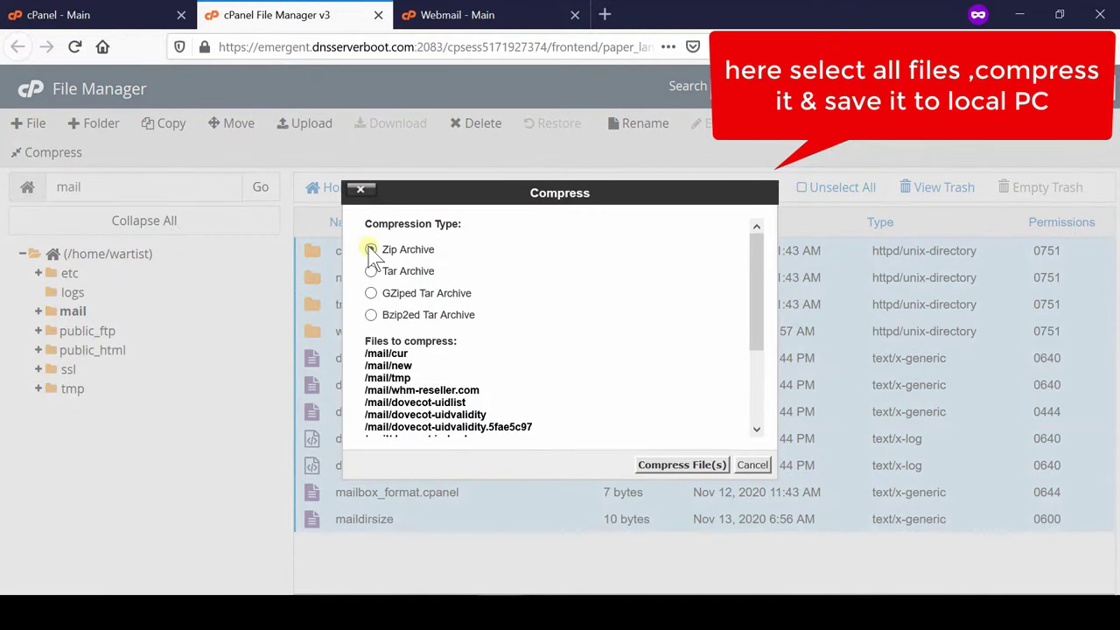
{"action": "left_click", "coordinate": [681, 466]}
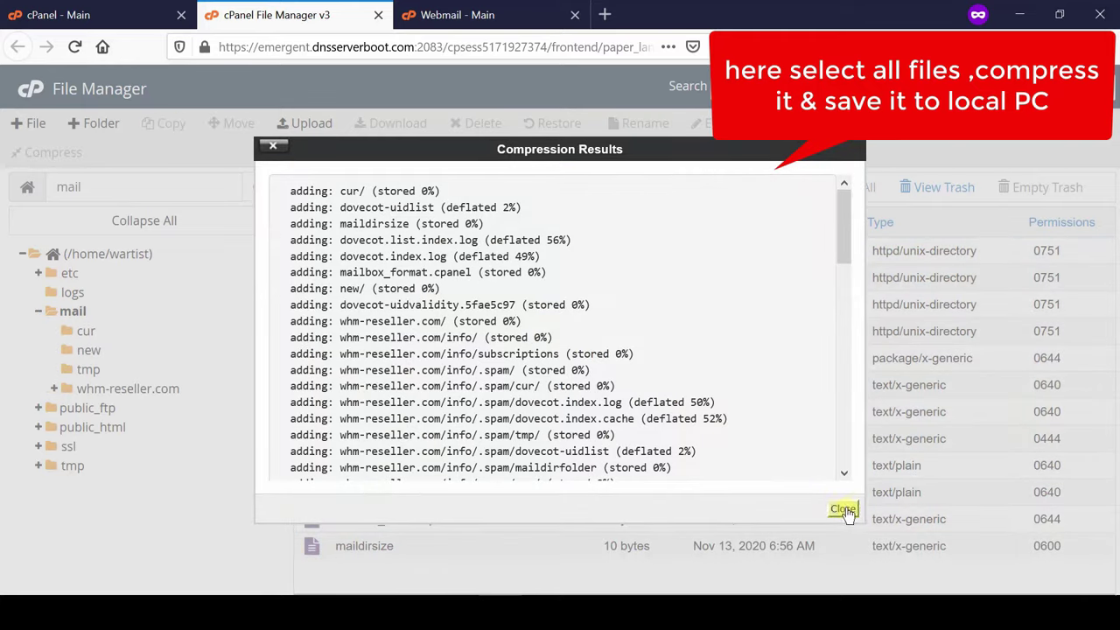
{"action": "left_click", "coordinate": [844, 510]}
- Download cur.zip to the computer and confirm the download finished
{"action": "left_click", "coordinate": [470, 362]}
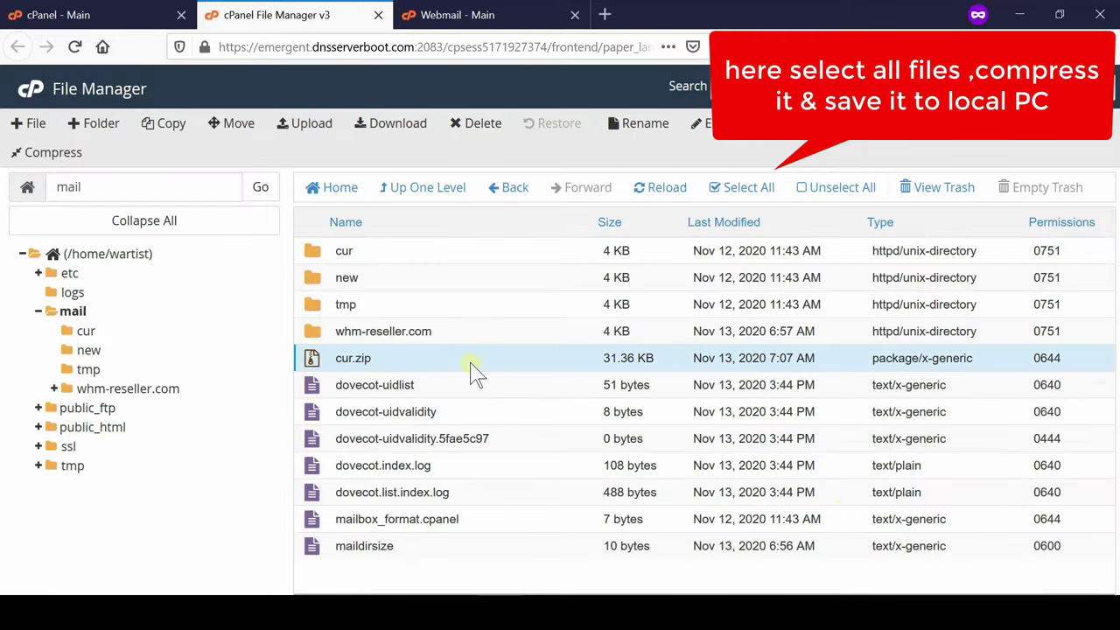
{"action": "double_click", "coordinate": [575, 352]}
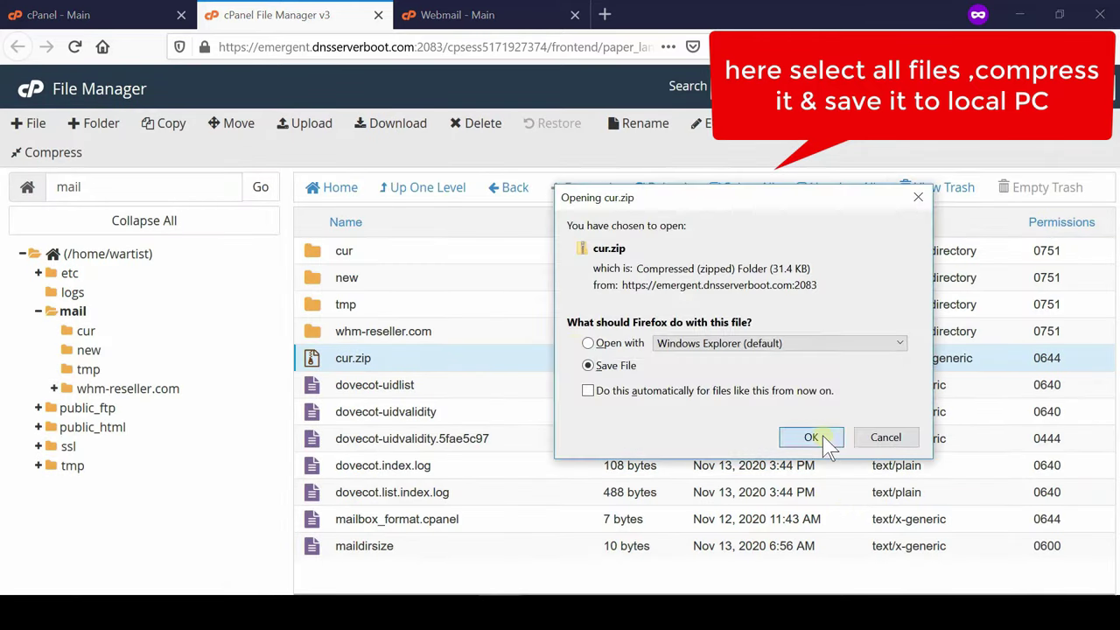
{"action": "left_click", "coordinate": [811, 437]}
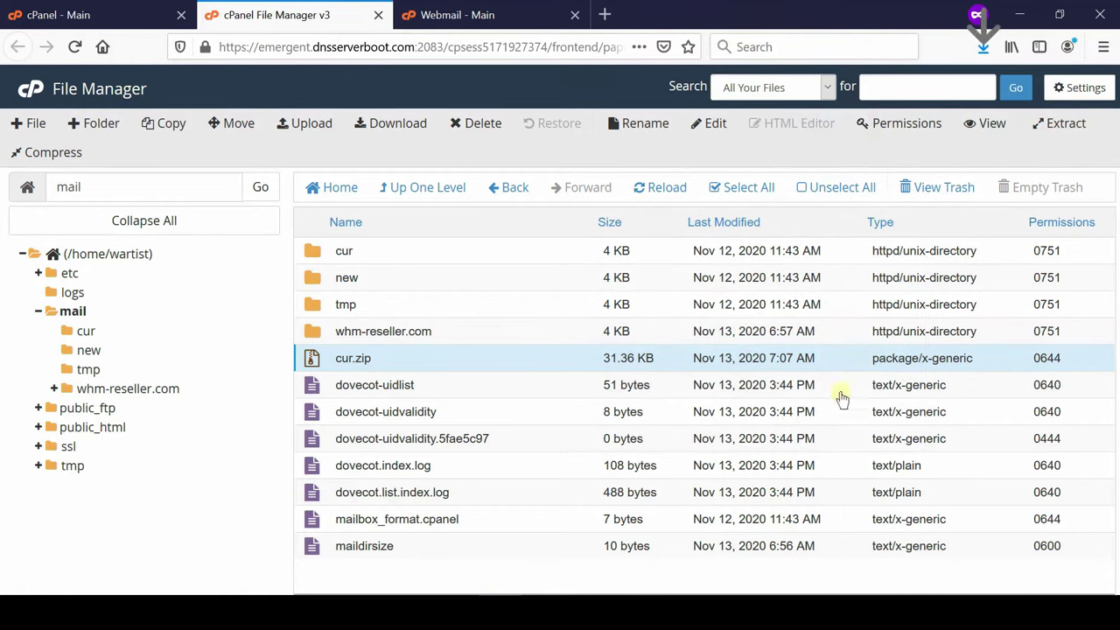
{"action": "left_click", "coordinate": [981, 46]}
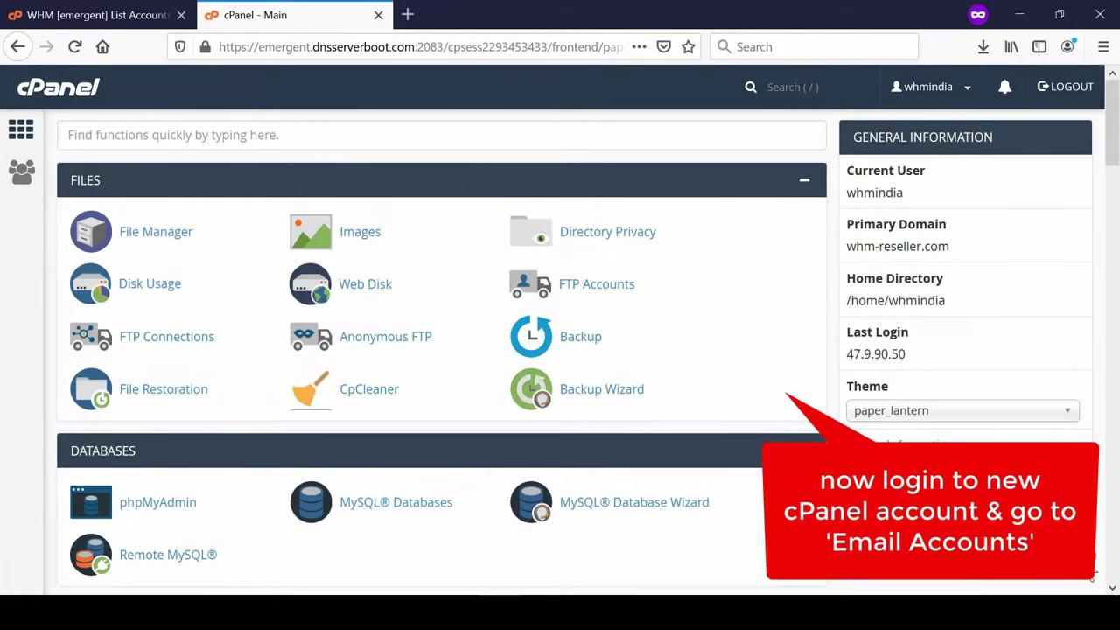
- Create the info email account with a password and 1024 MB quota, then return to the tools page
{"action": "scroll", "coordinate": [1092, 573], "scroll_direction": "down", "scroll_amount": 2}
{"action": "scroll", "coordinate": [1092, 573], "scroll_direction": "down", "scroll_amount": 10}
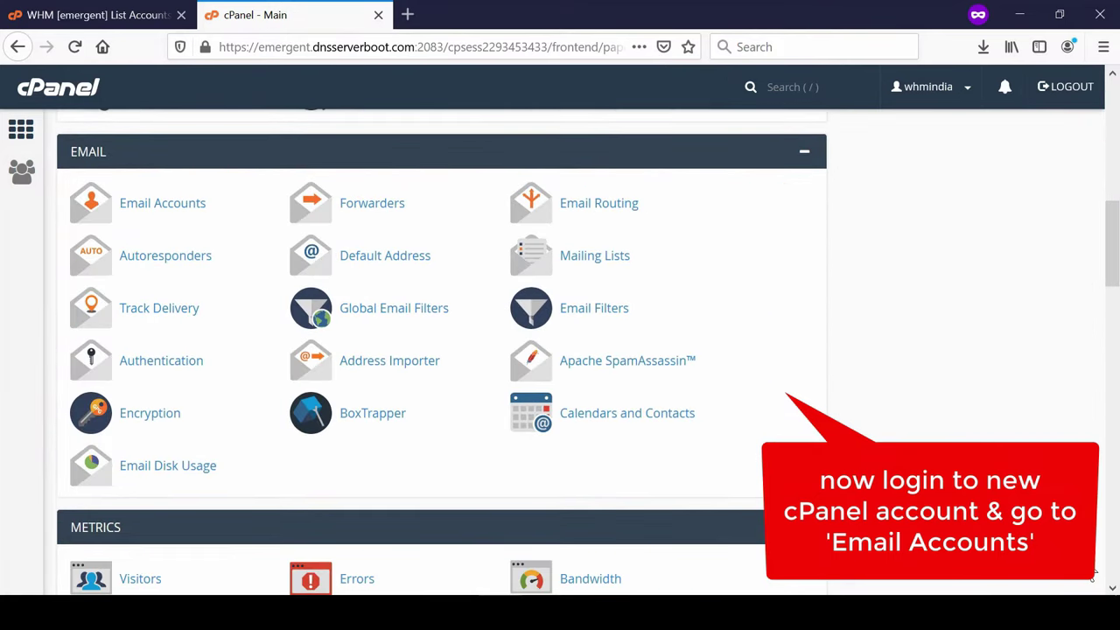
{"action": "left_click", "coordinate": [194, 214]}
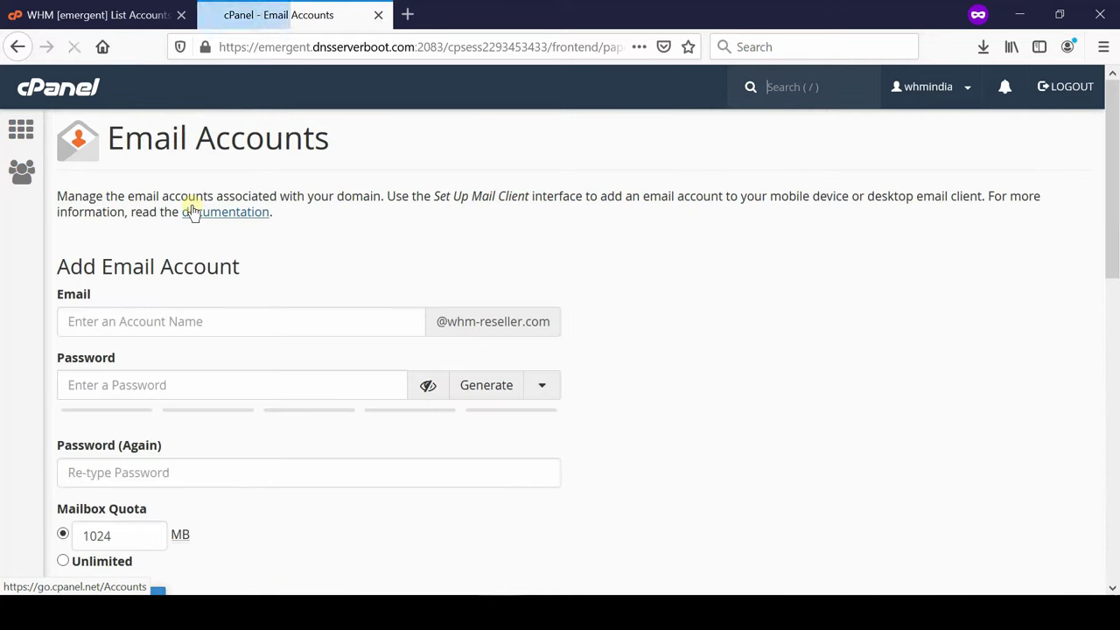
{"action": "left_click", "coordinate": [166, 321]}
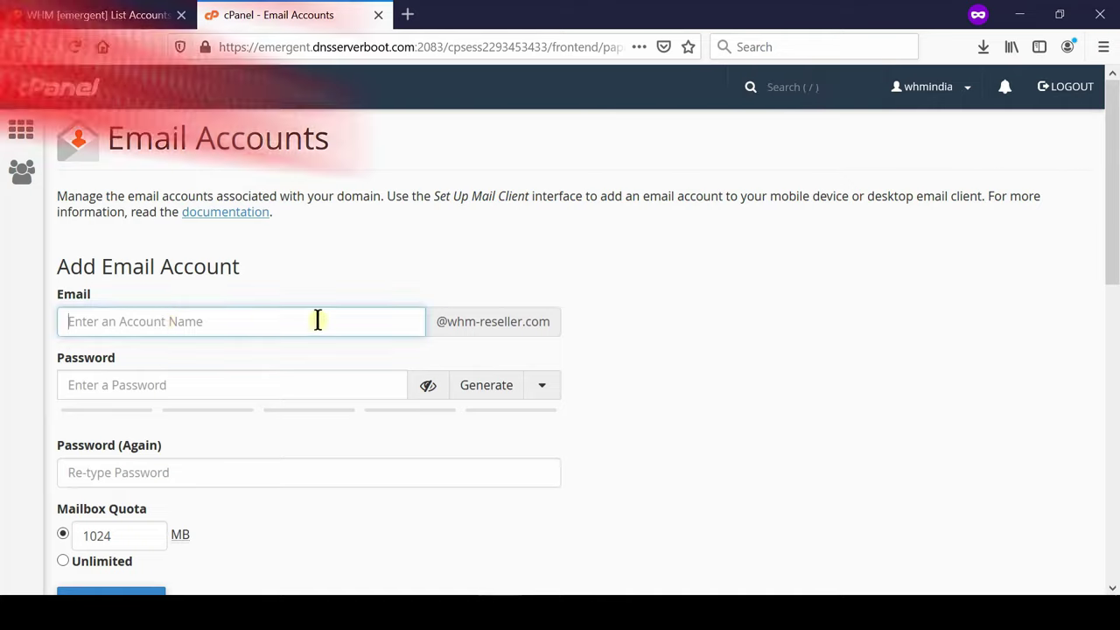
{"action": "type", "text": "info"}
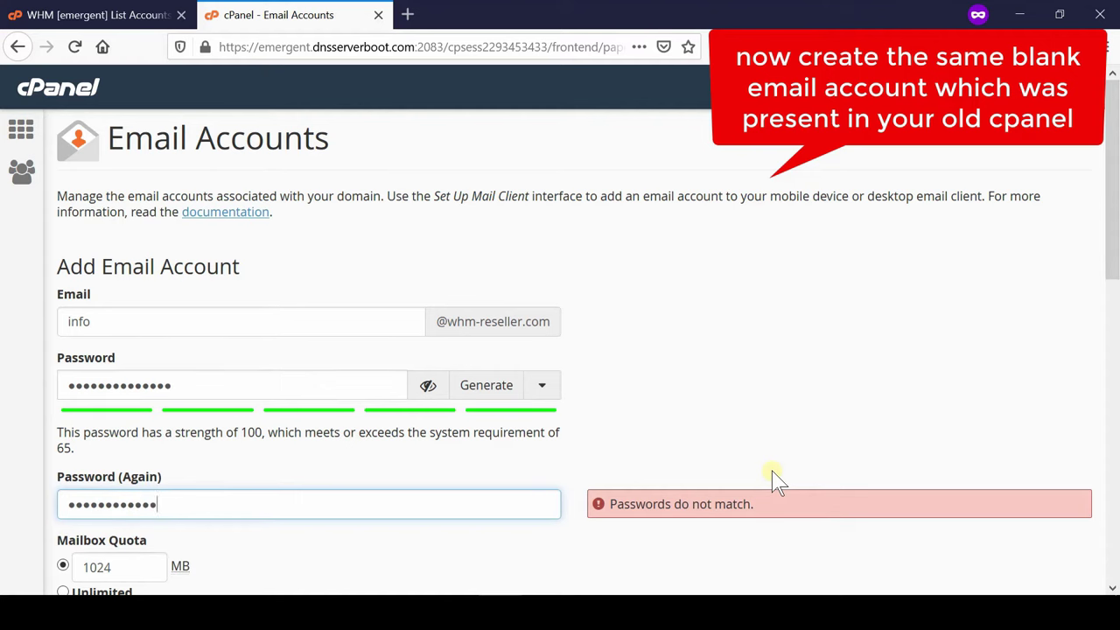
{"action": "type", "text": "••"}
{"action": "scroll", "coordinate": [774, 480], "scroll_direction": "down", "scroll_amount": 2}
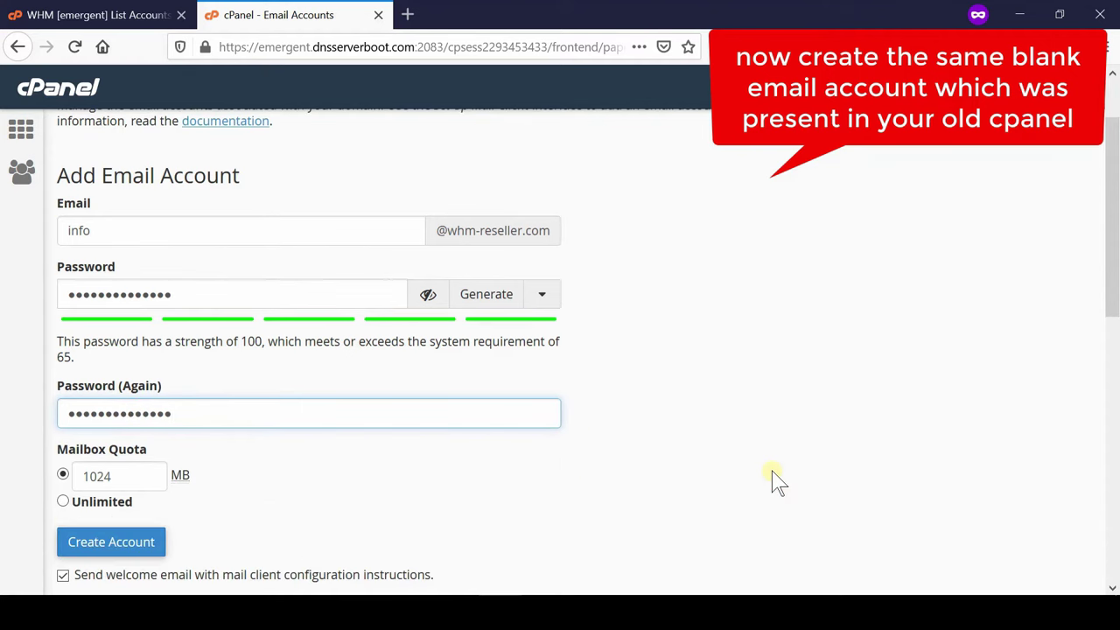
{"action": "left_click", "coordinate": [111, 548]}
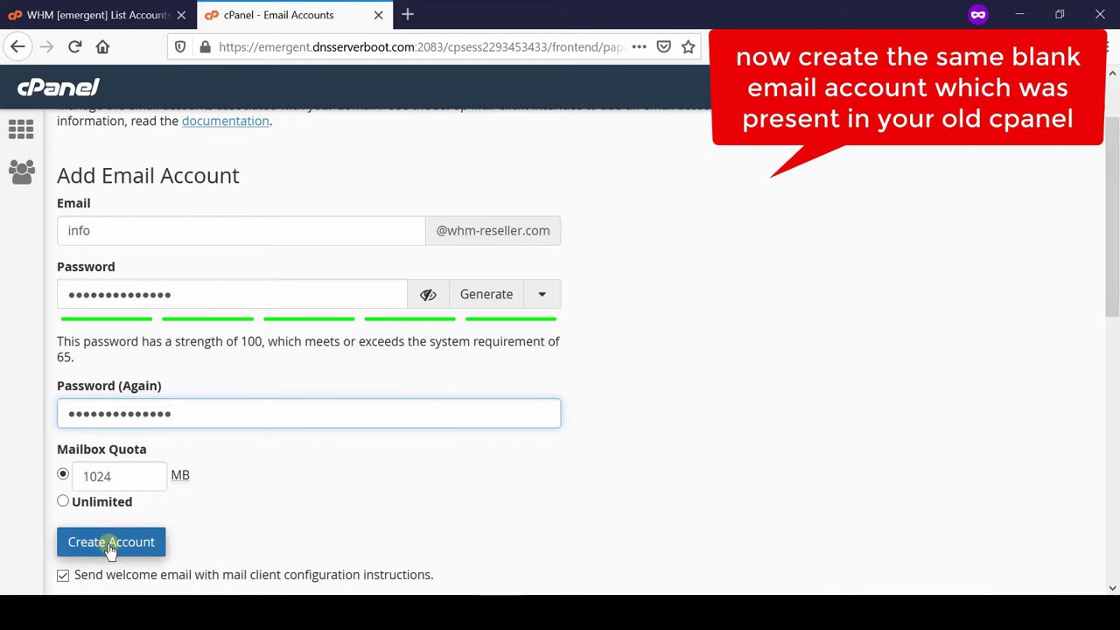
{"action": "left_click", "coordinate": [111, 544]}
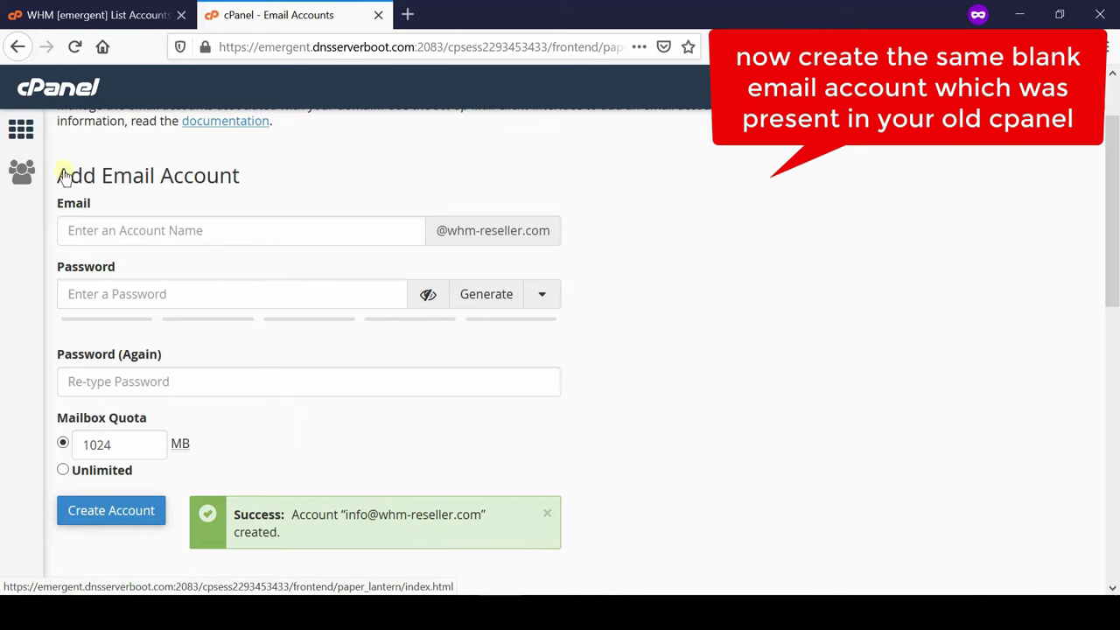
{"action": "left_click", "coordinate": [21, 131]}
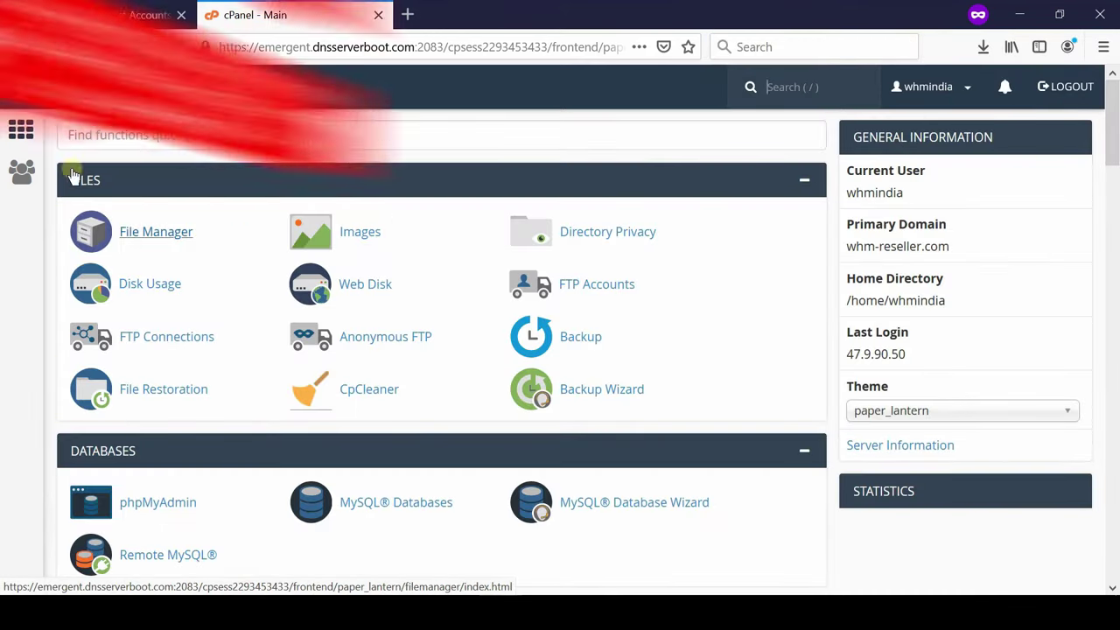
- Upload cur.zip into /home/whmindia/mail and return to that folder listing
{"action": "left_click", "coordinate": [156, 236]}
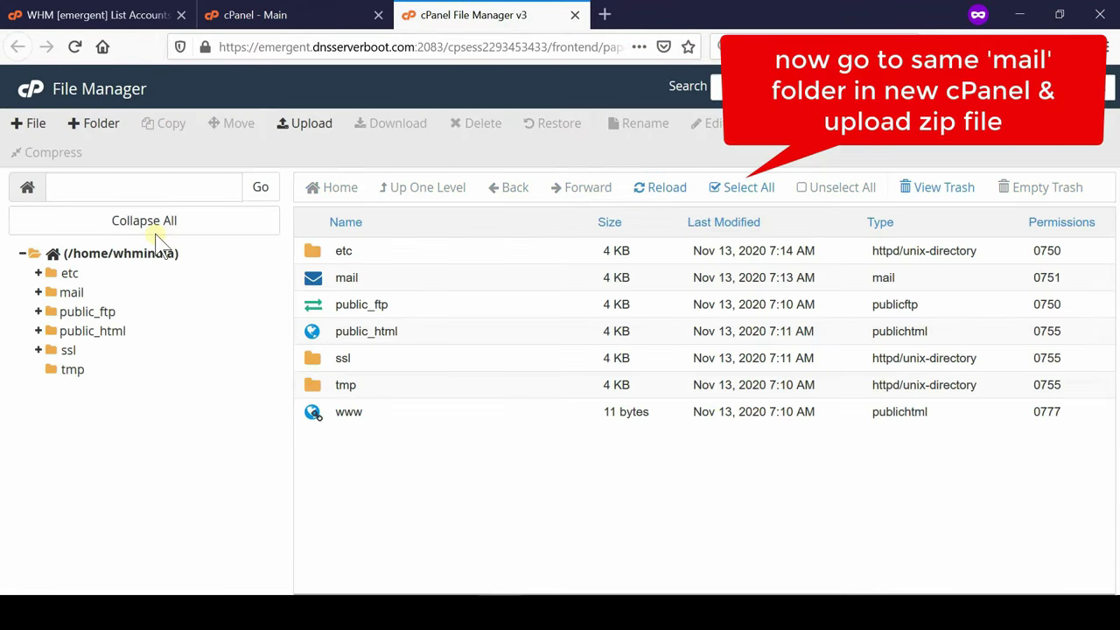
{"action": "left_click", "coordinate": [317, 287]}
{"action": "double_click", "coordinate": [316, 287]}
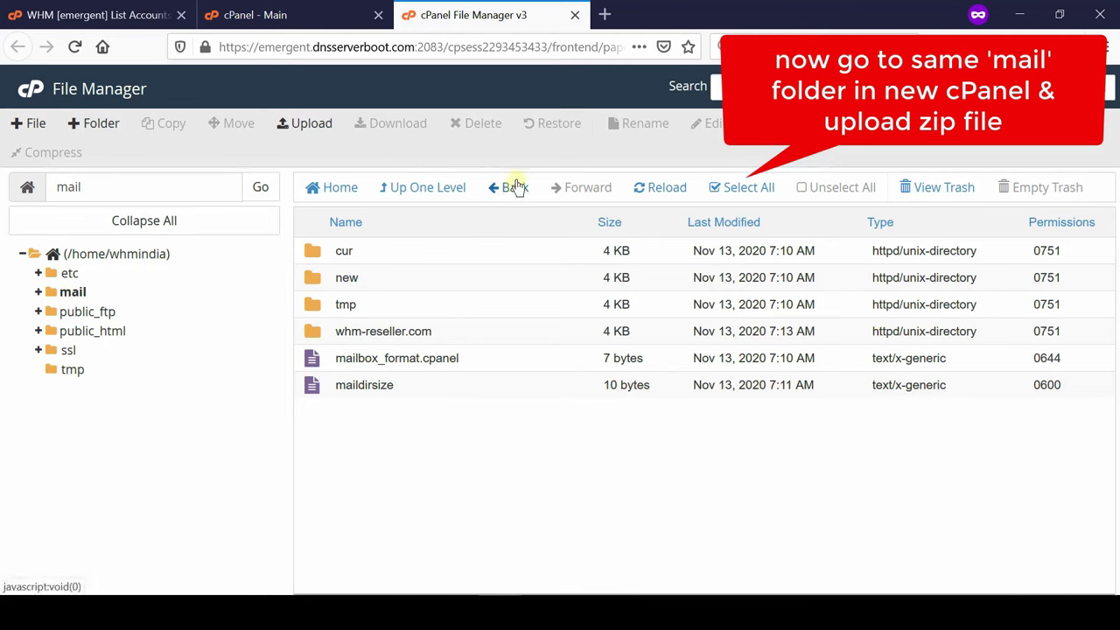
{"action": "left_click", "coordinate": [310, 127]}
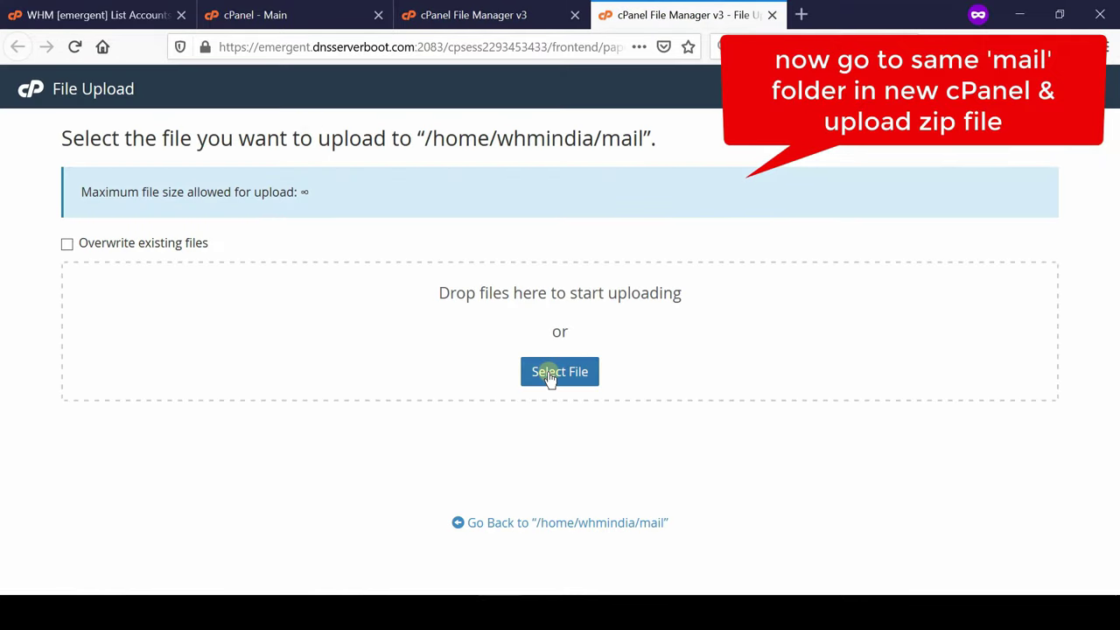
{"action": "left_click", "coordinate": [551, 374]}
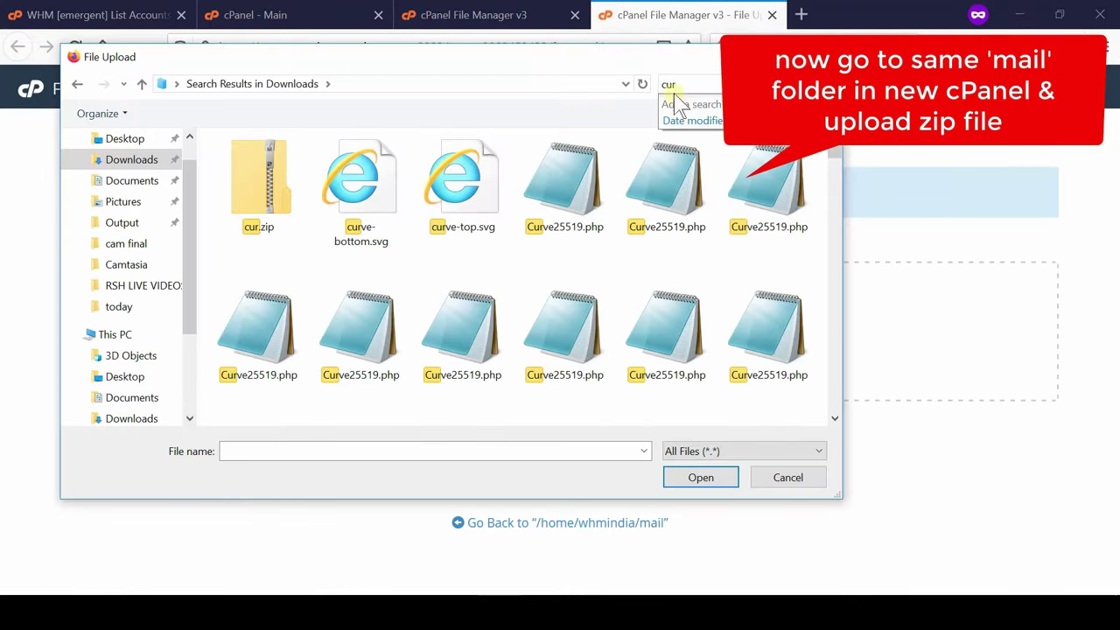
{"action": "left_click", "coordinate": [258, 184]}
{"action": "left_click", "coordinate": [710, 481]}
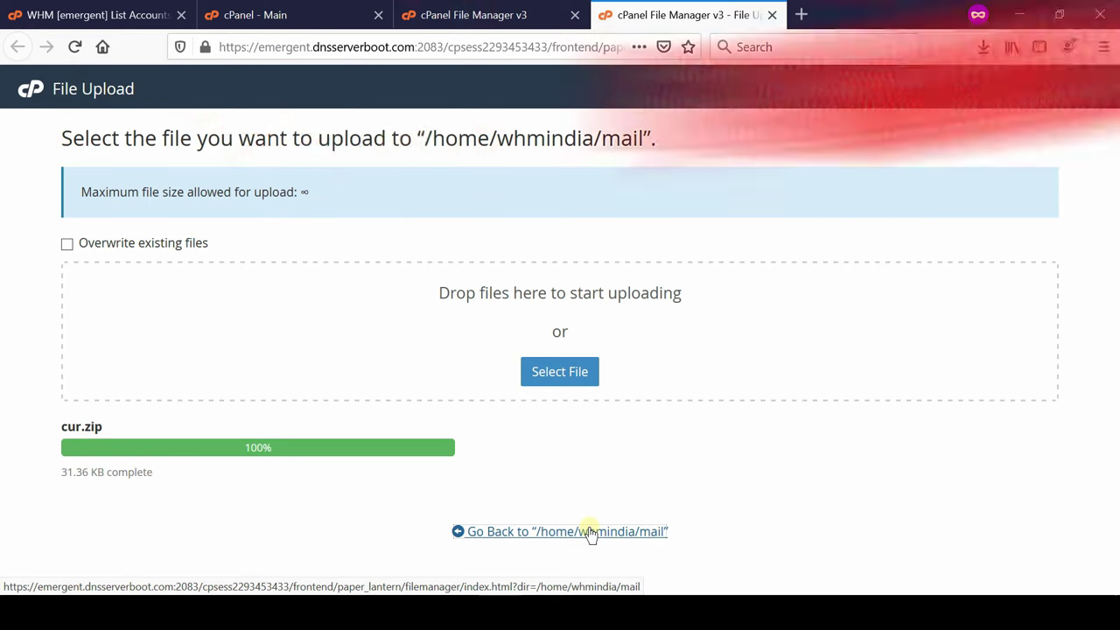
{"action": "left_click", "coordinate": [590, 531]}
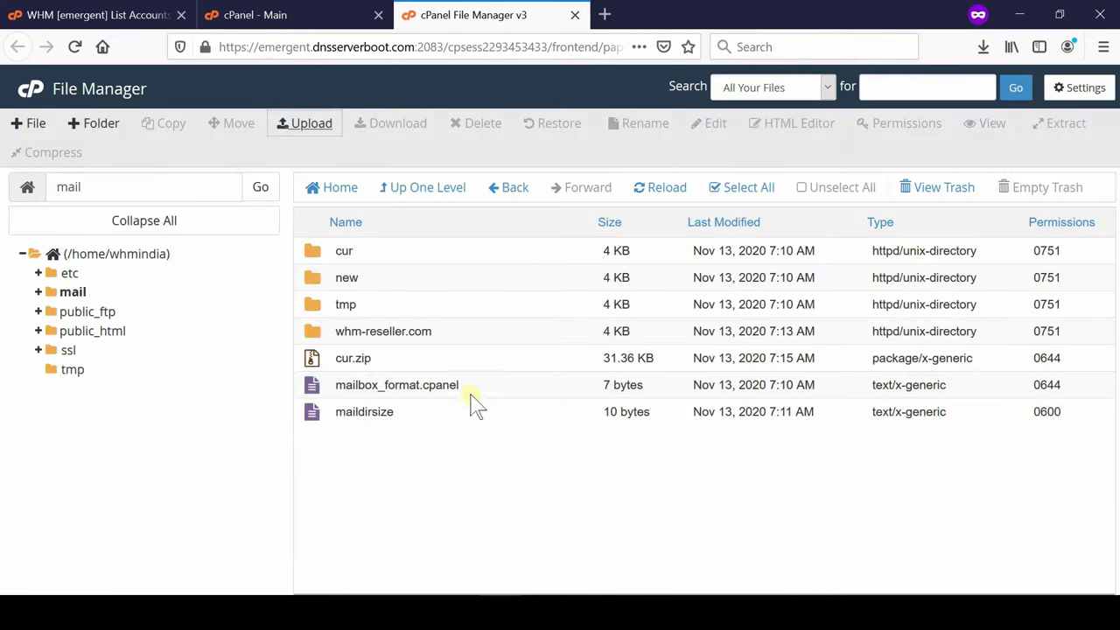
- Extract cur.zip into /mail, adding the dovecot files and whm-reseller.com mailbox contents
{"action": "right_click", "coordinate": [439, 360]}
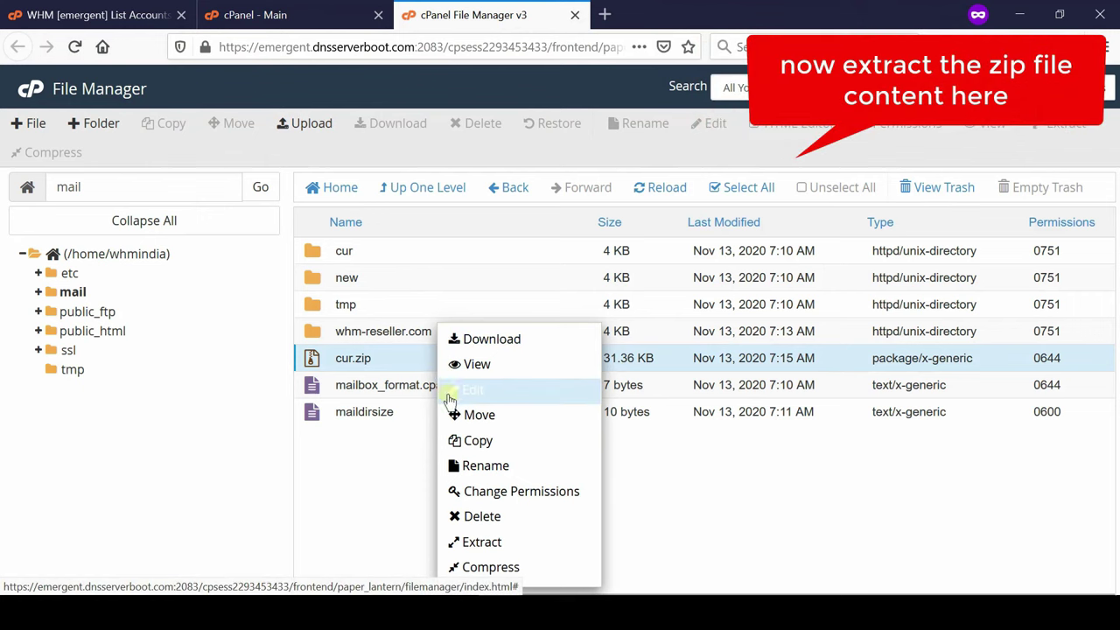
{"action": "left_click", "coordinate": [495, 549]}
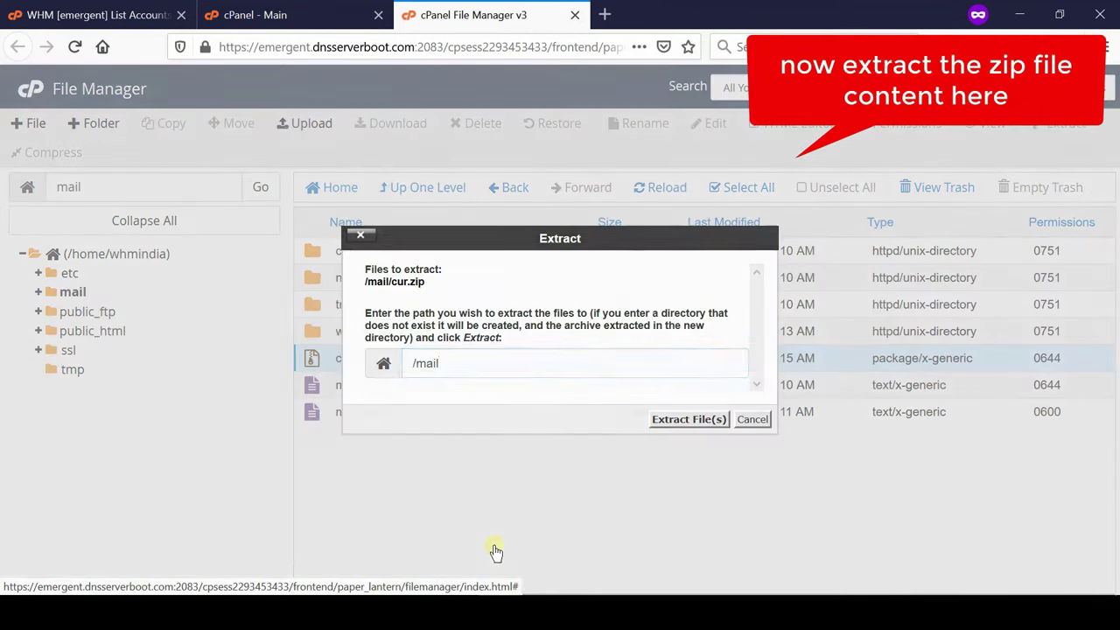
{"action": "left_click", "coordinate": [680, 421]}
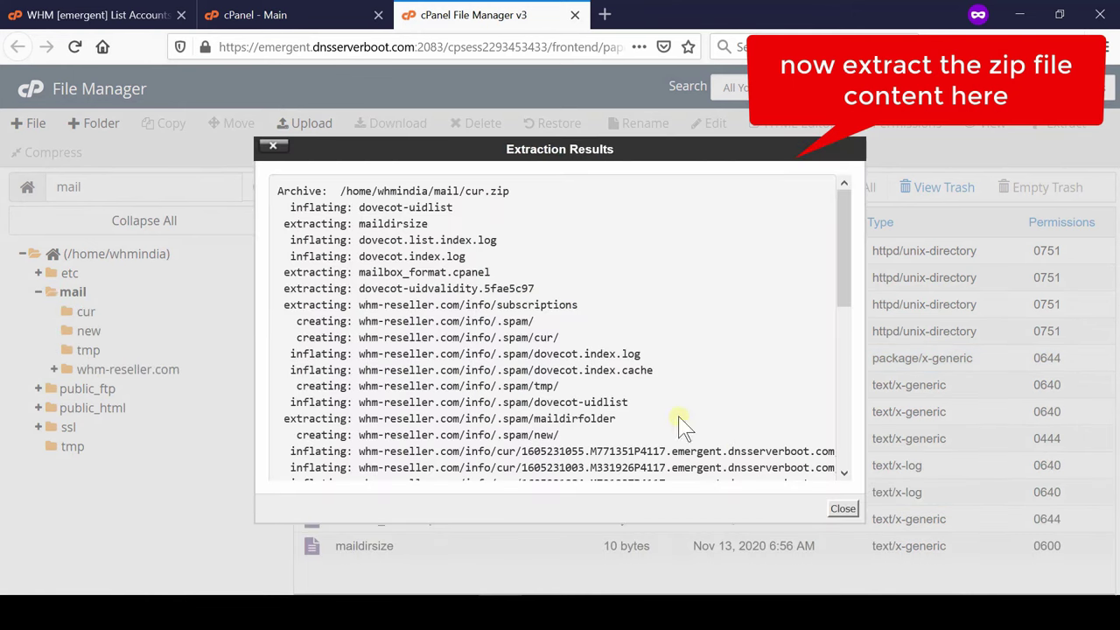
{"action": "left_click", "coordinate": [843, 510]}
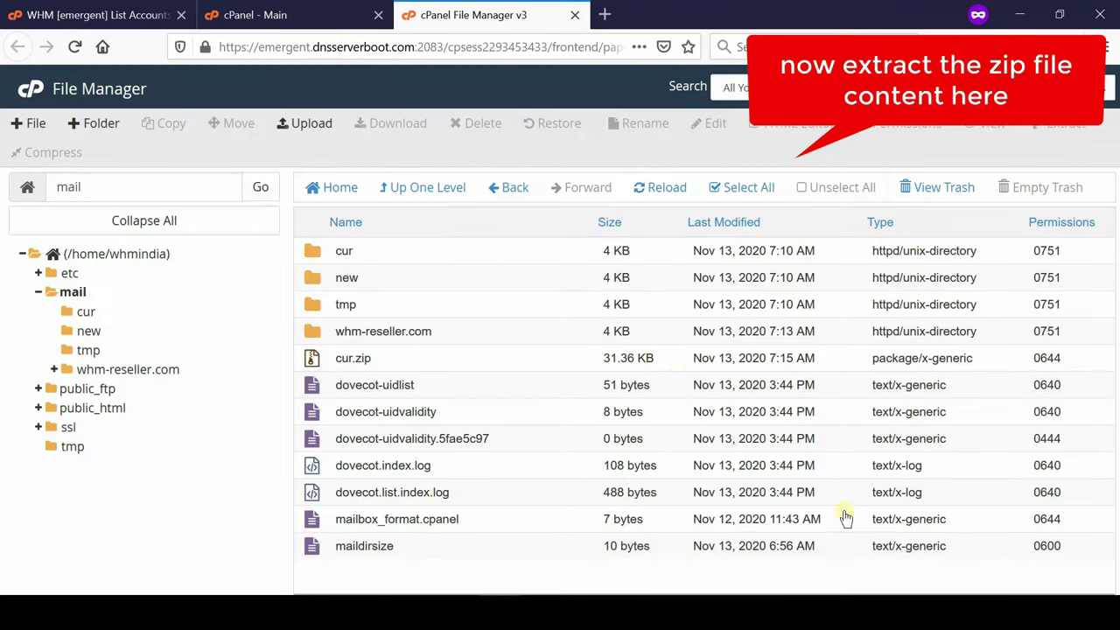
- Open Roundcube Webmail for the info account from its row in Email Accounts
{"action": "left_click", "coordinate": [256, 13]}
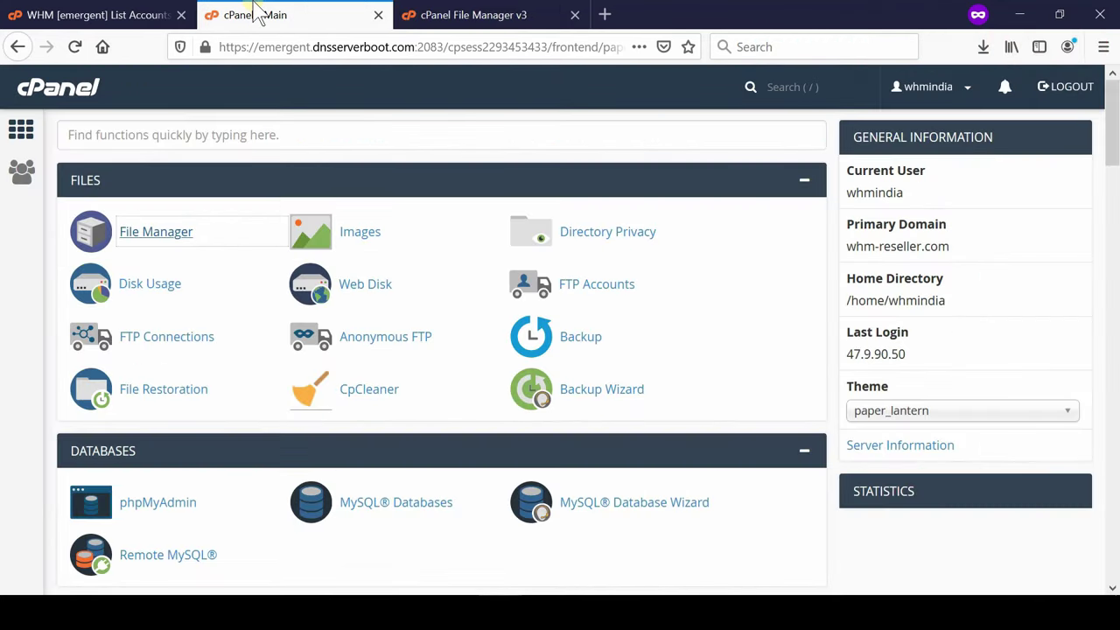
{"action": "middle_click", "coordinate": [1073, 551]}
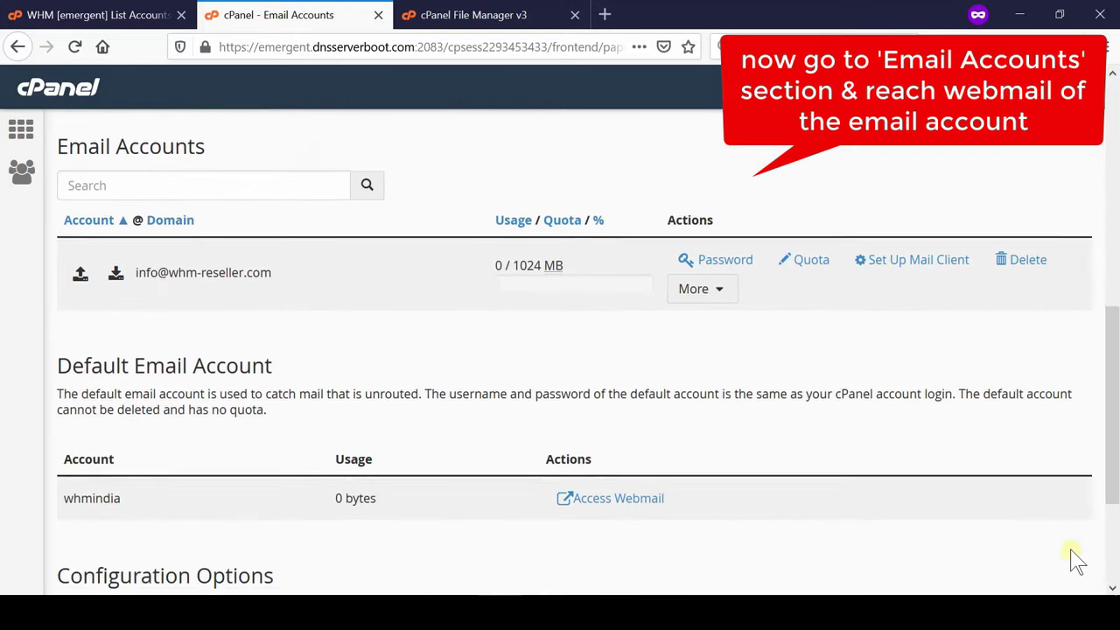
{"action": "left_click", "coordinate": [697, 289]}
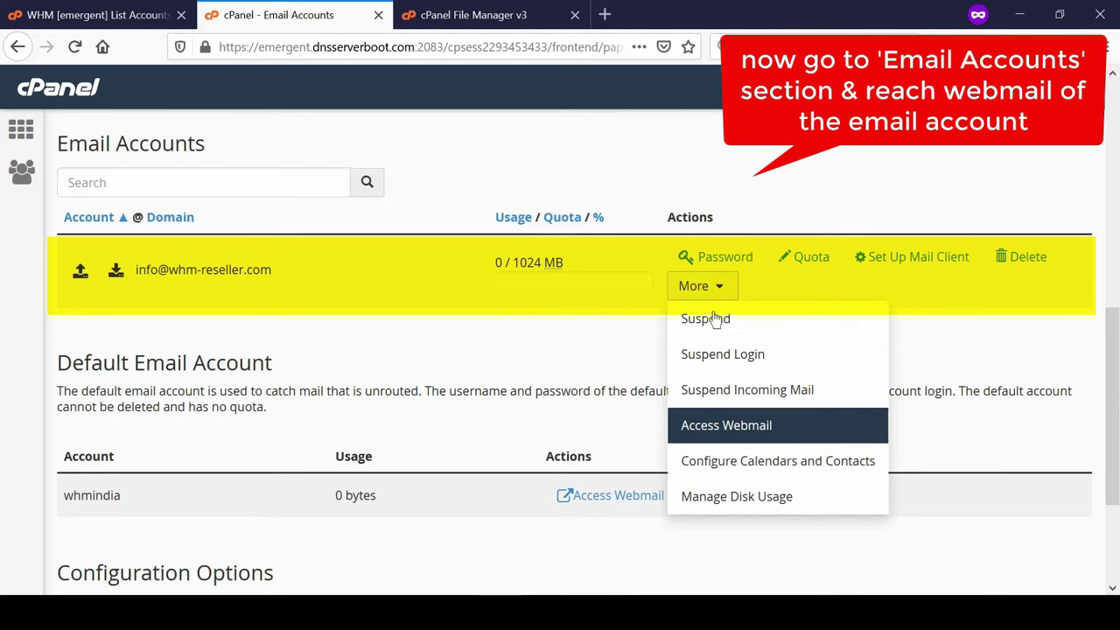
{"action": "left_click", "coordinate": [794, 429]}
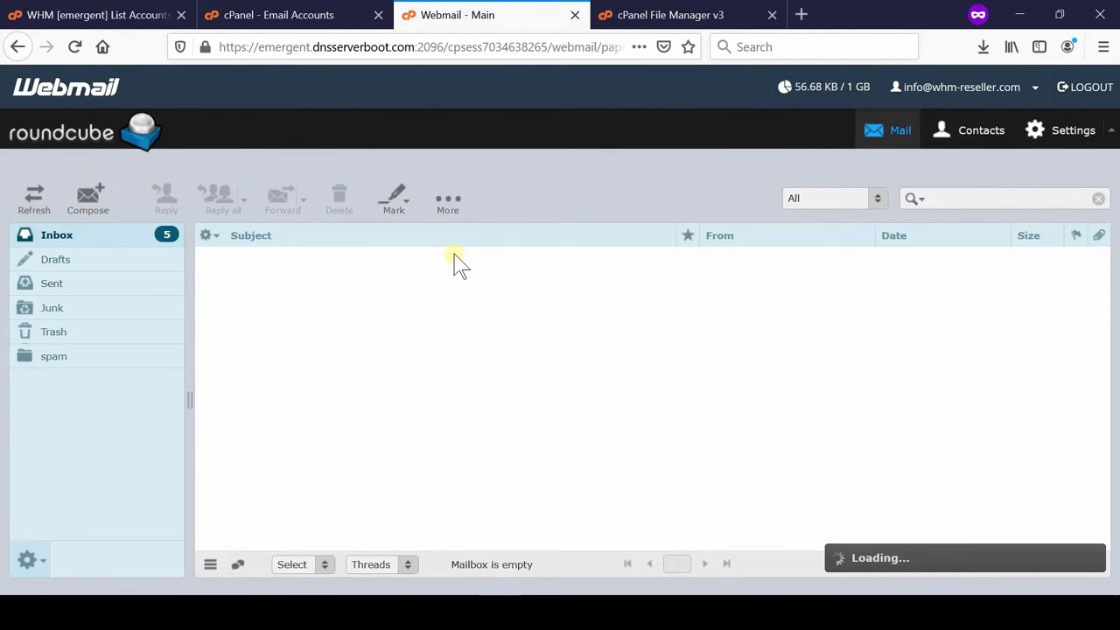
- Select the four older messages, from TEST-3 through the 06:57 email, in the info inbox
{"action": "left_click_drag", "start_coordinate": [411, 277], "coordinate": [438, 427]}
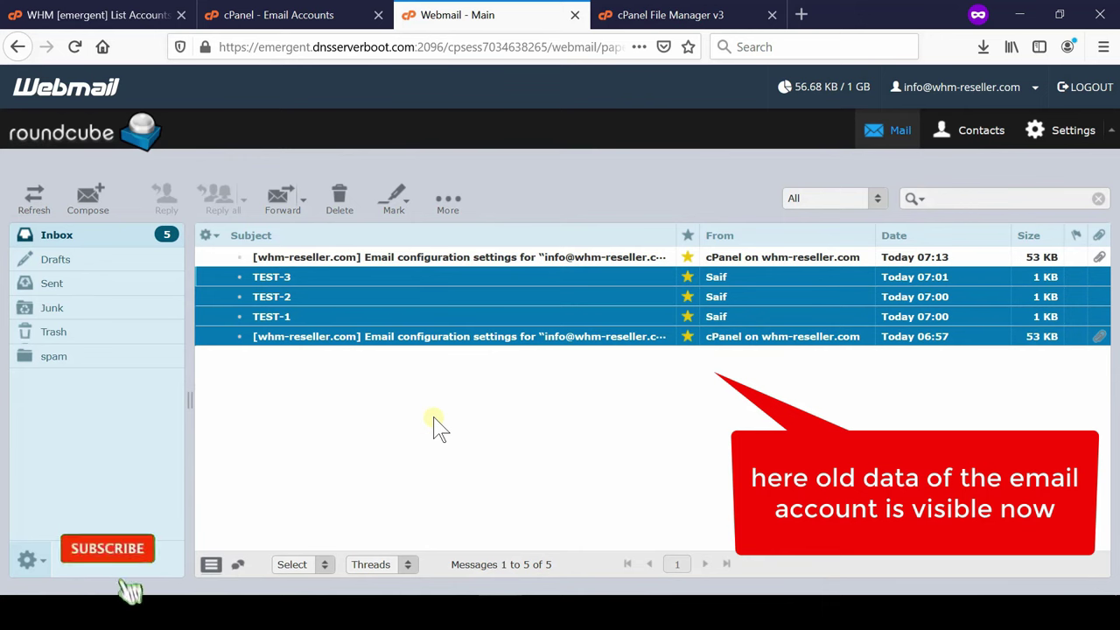